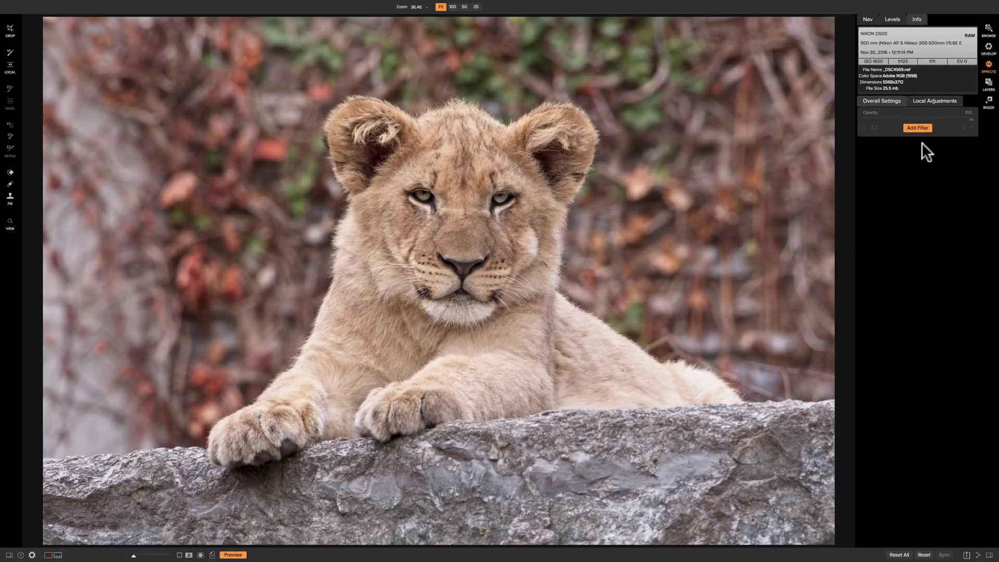
- Add a Textures filter to the lion cub photo, giving a Cool Concrete overlay
click(920, 126)
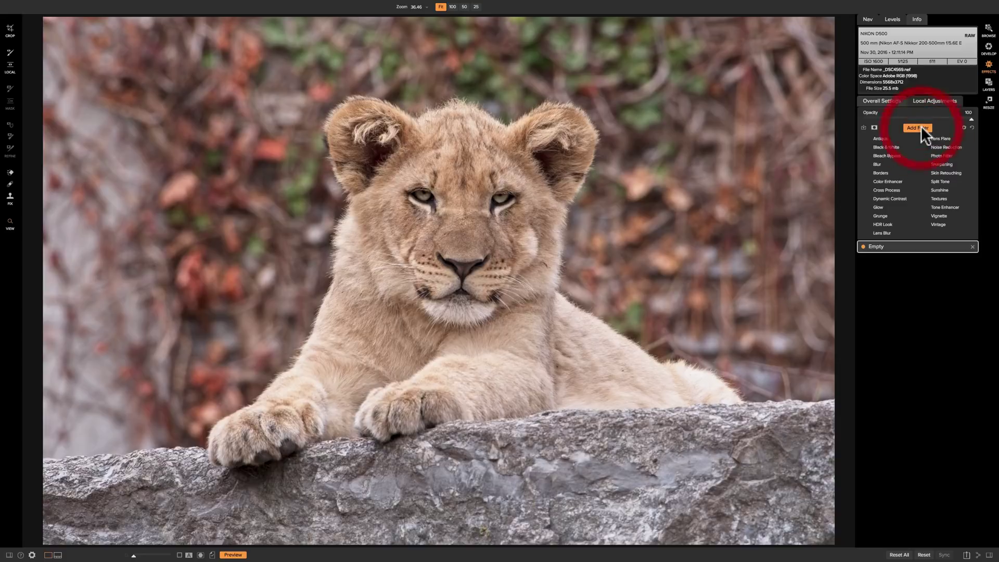
click(934, 197)
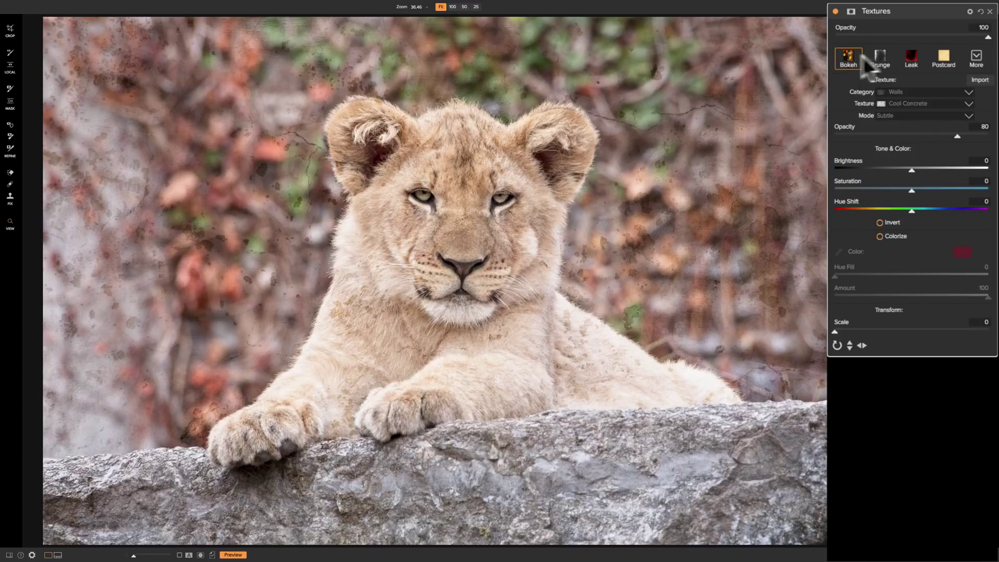
- Preview the Bokeh, Grunge, Leak and Postcard texture presets, then show the full texture list
click(849, 58)
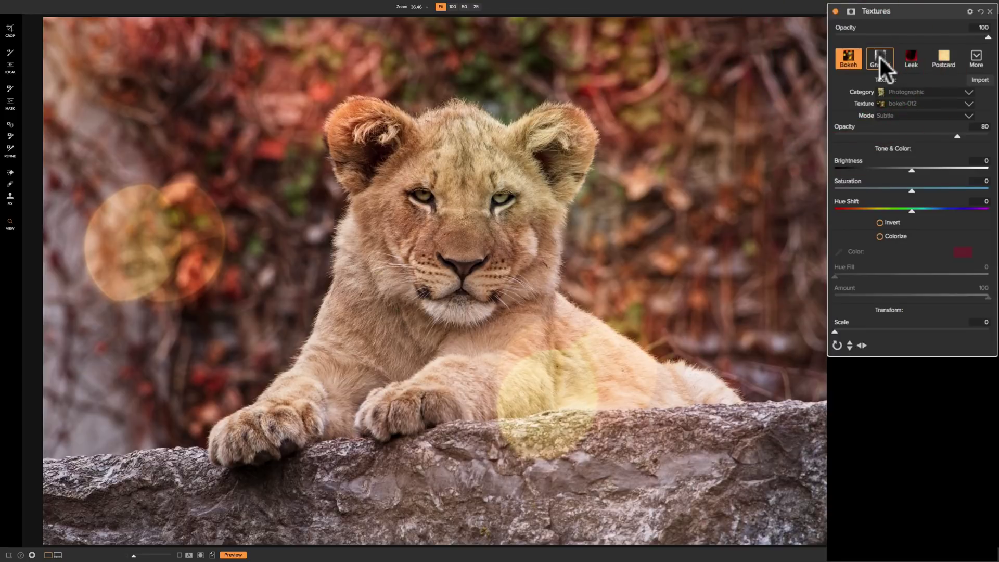
click(879, 58)
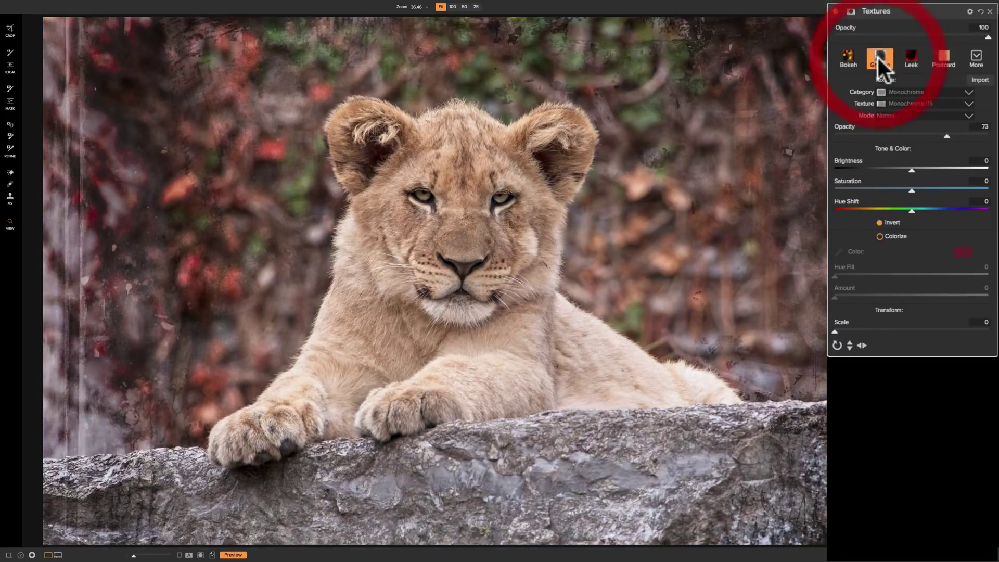
click(910, 57)
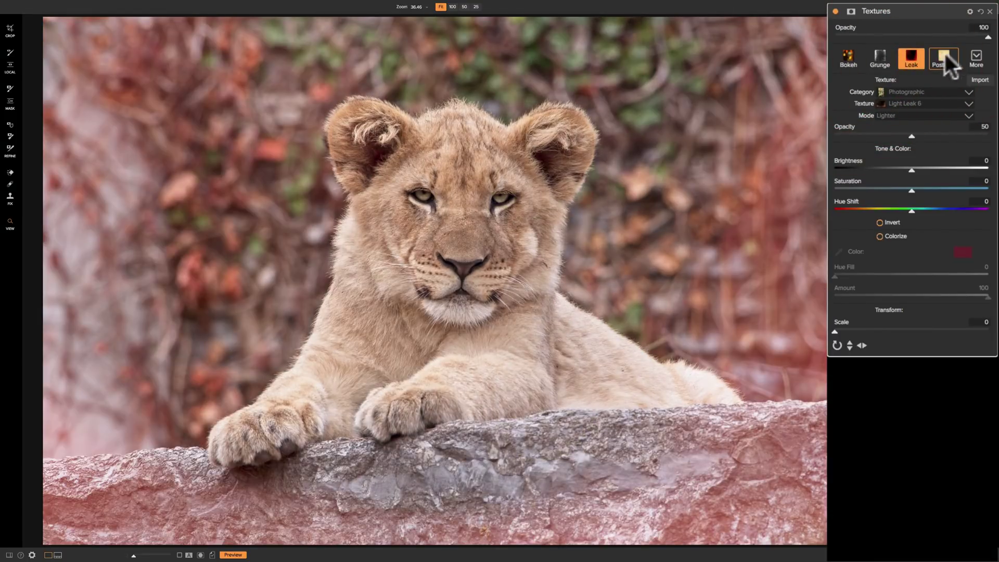
click(943, 55)
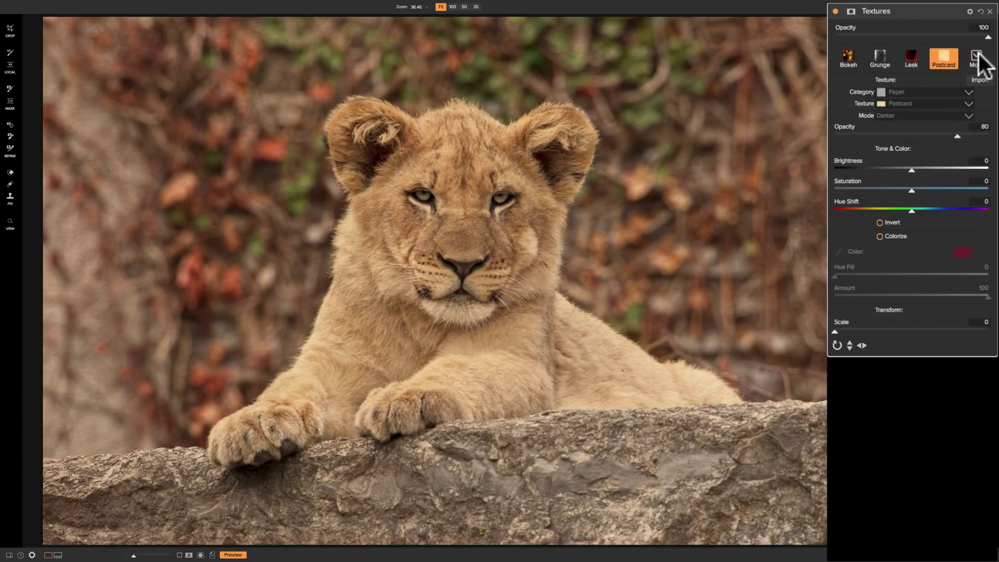
click(977, 59)
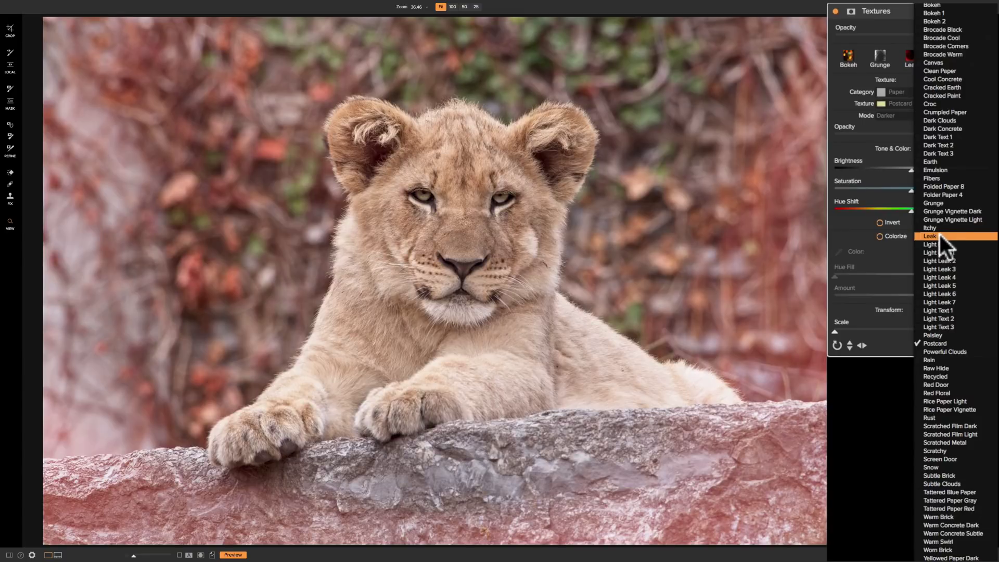
- Apply the Leak texture, then switch the texture category to Walls, giving Blue Fence
click(939, 235)
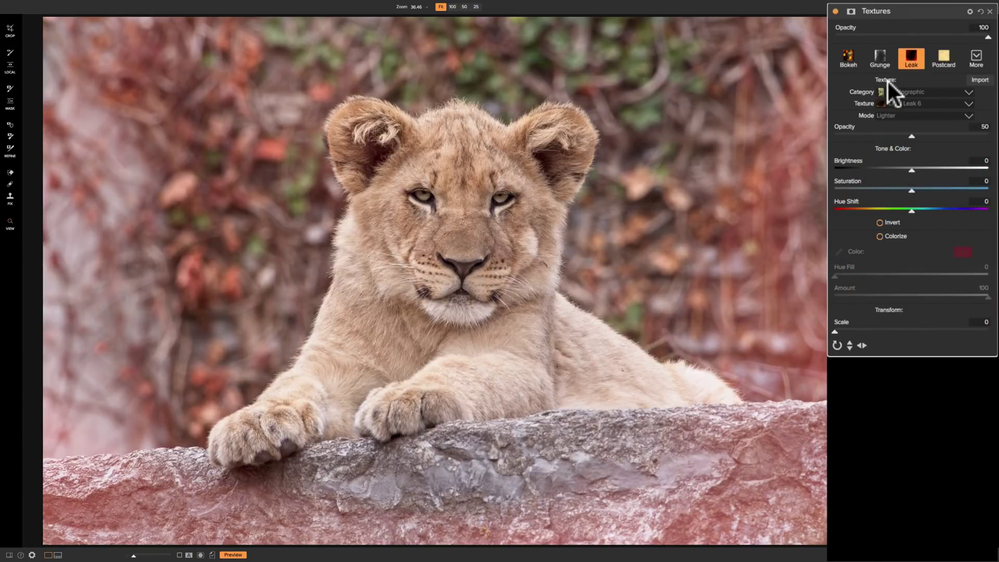
click(922, 91)
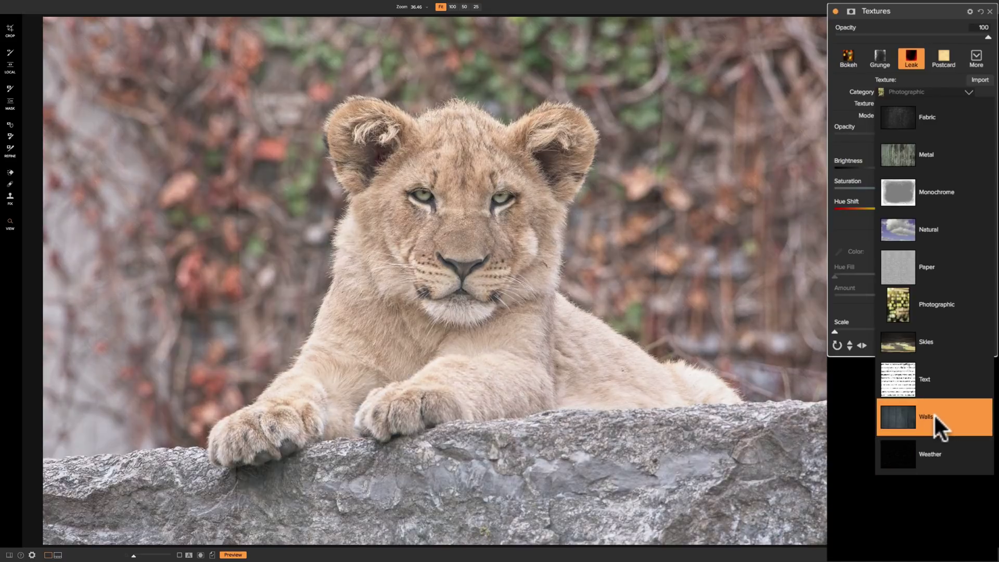
click(935, 416)
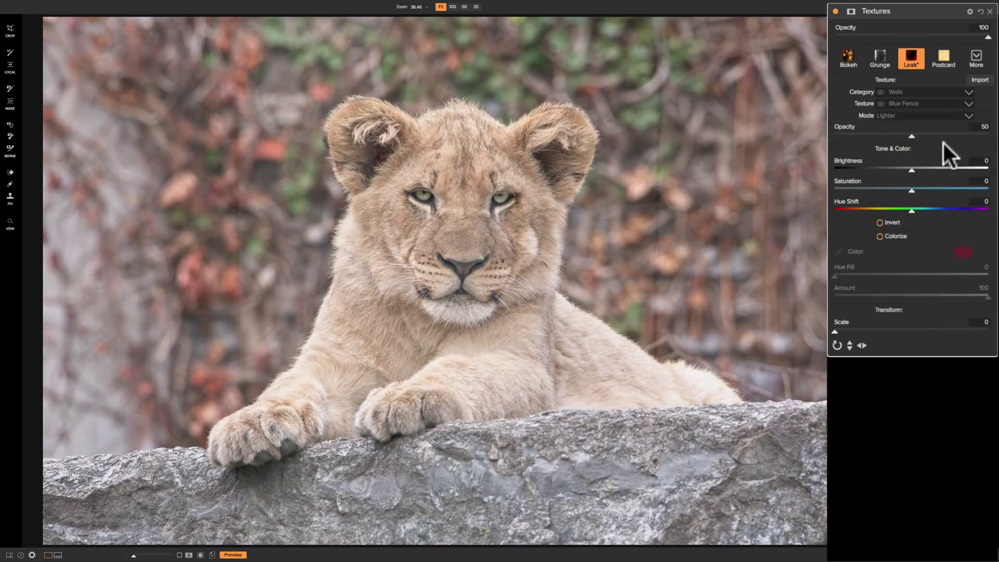
- Browse the Walls textures and pick Brick Worn as the overlay
click(919, 103)
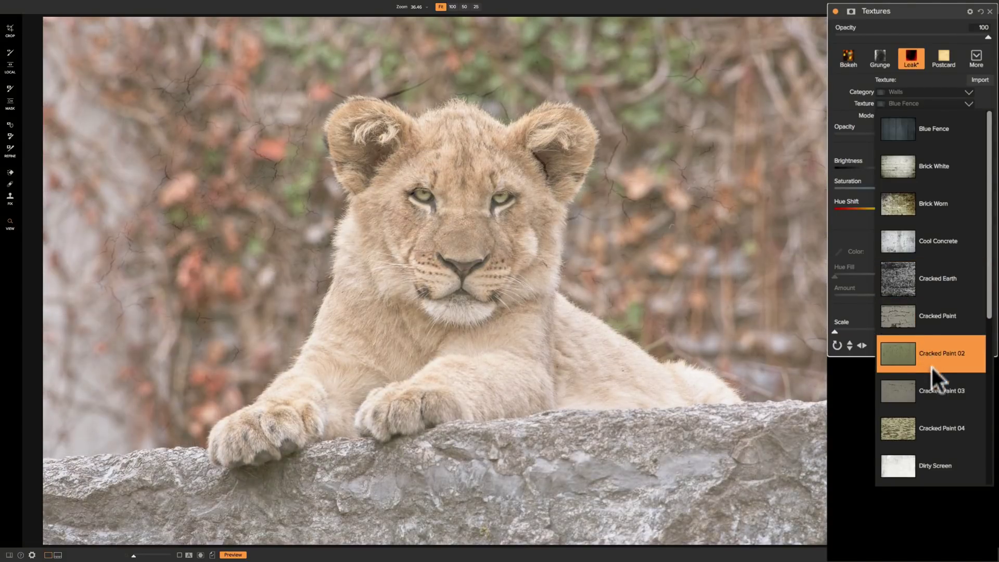
scroll(935, 419, down, 2)
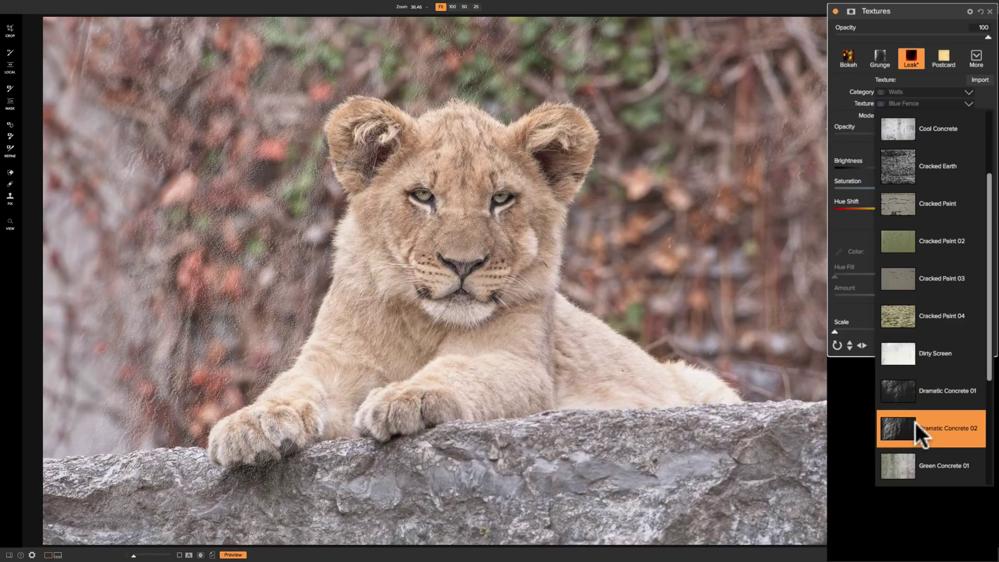
scroll(927, 453, down, 5)
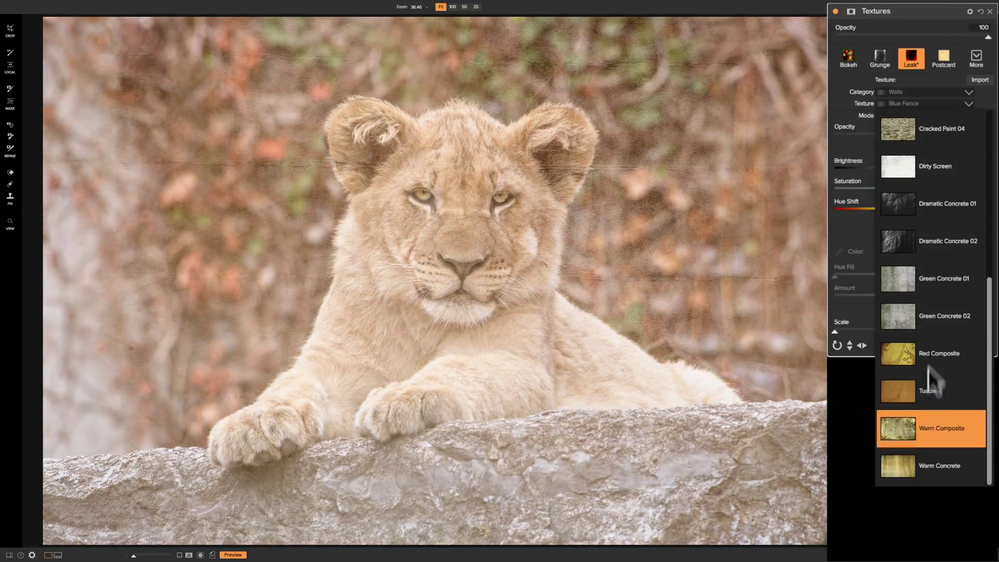
scroll(932, 322, up, 8)
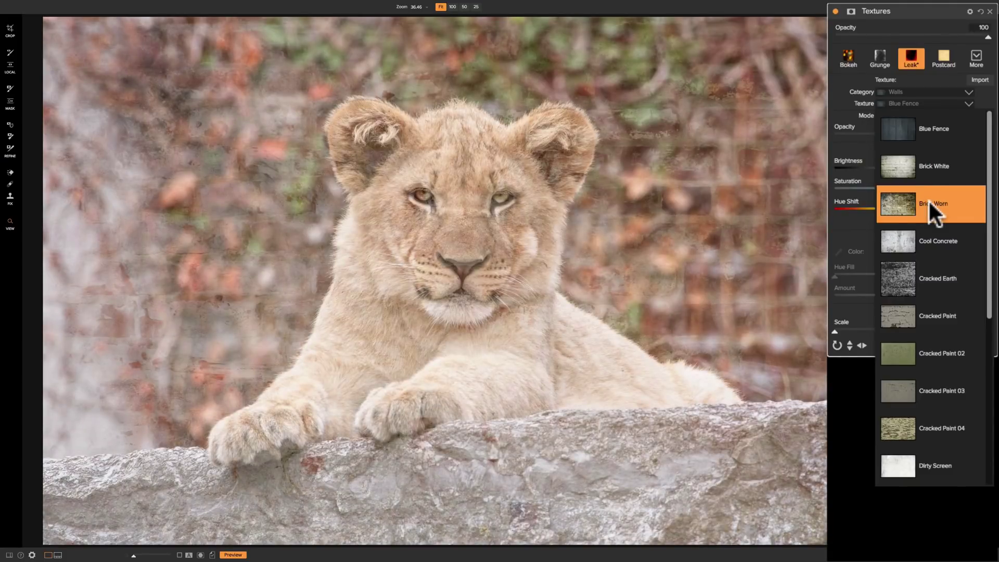
click(928, 199)
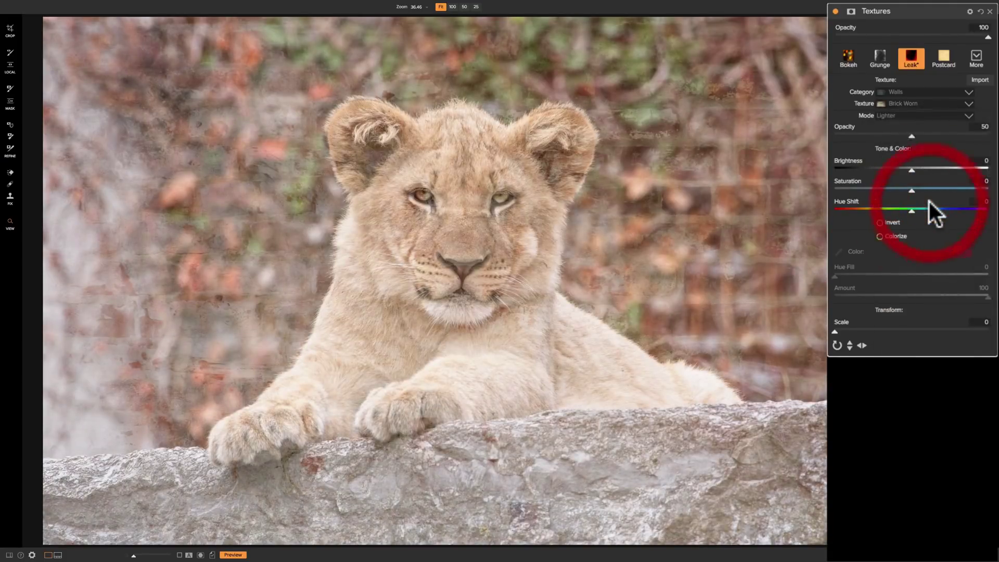
- Change the texture blend mode from Lighter to Replace
click(930, 115)
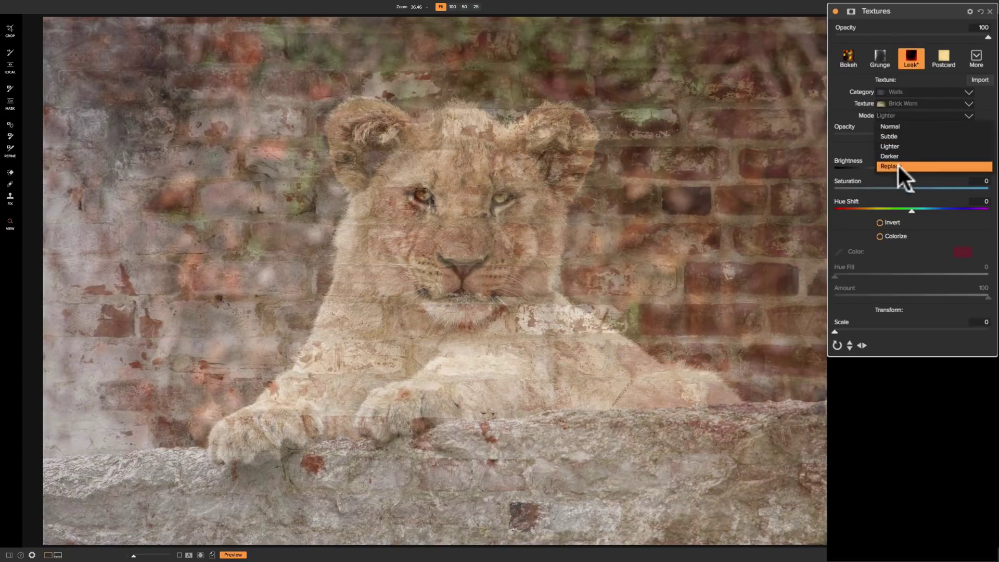
click(898, 165)
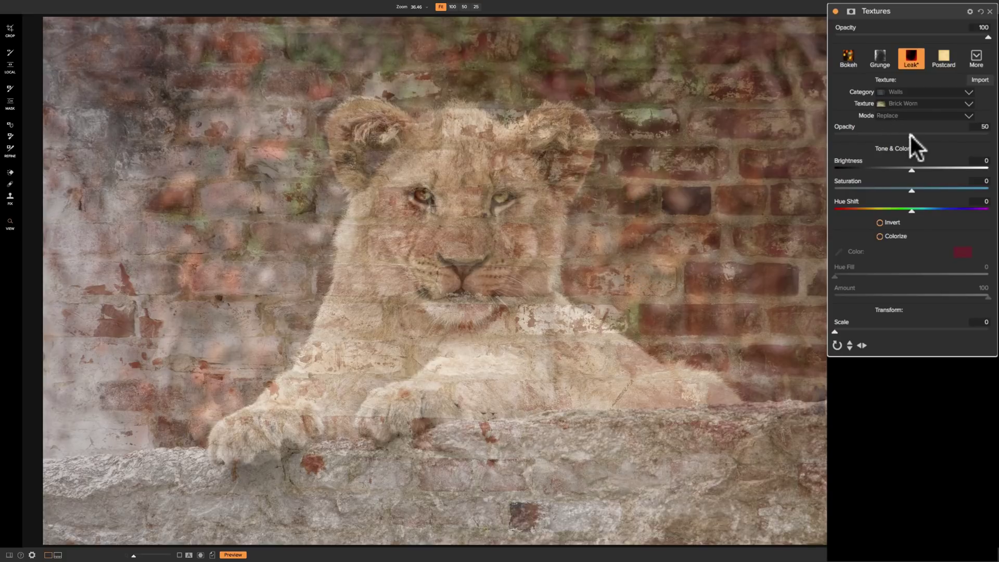
- Test texture opacity at 100 and lower, check the cub's face zoomed in, then settle at 45
drag(911, 135, 988, 135)
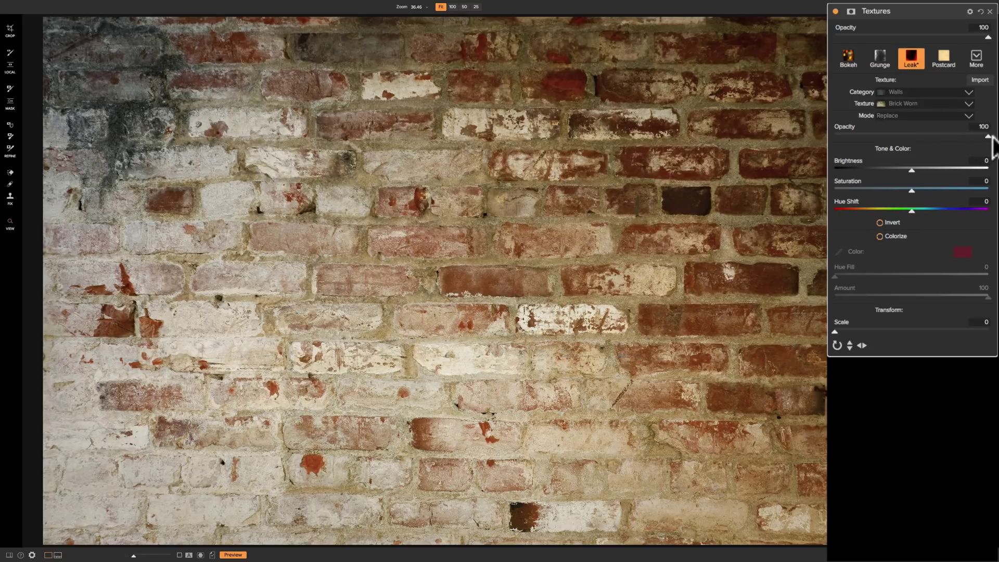
drag(987, 136, 835, 136)
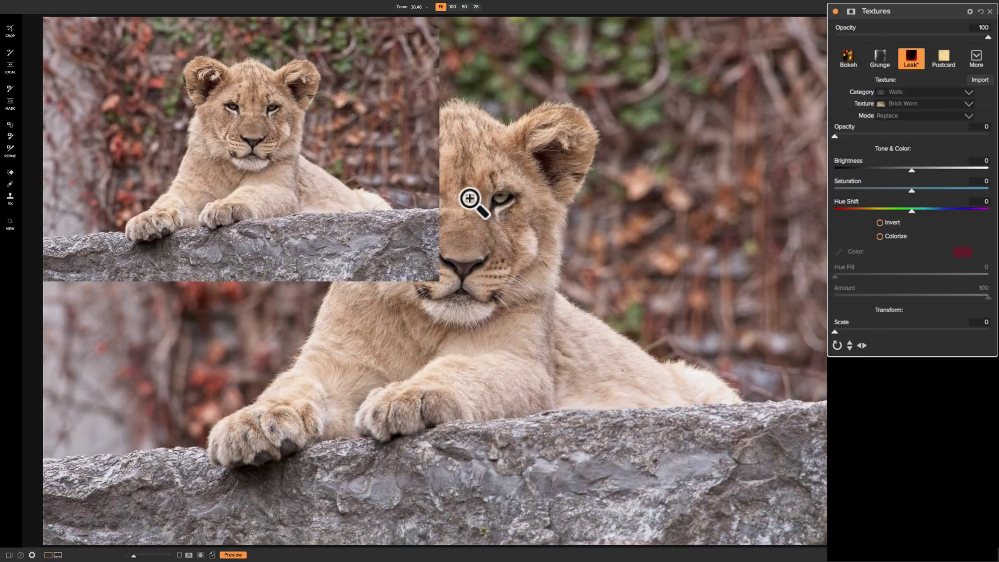
click(470, 198)
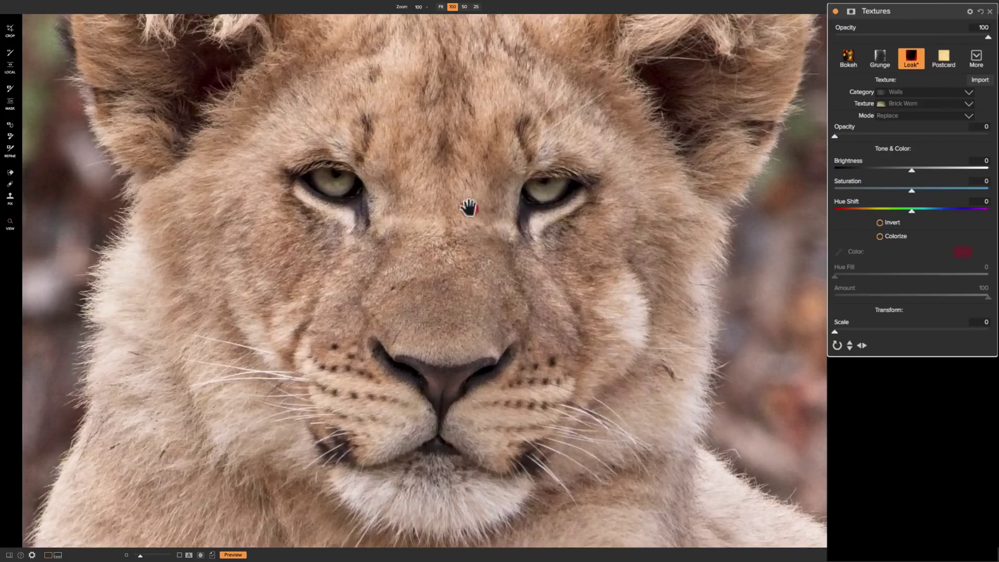
click(469, 208)
drag(834, 137, 903, 138)
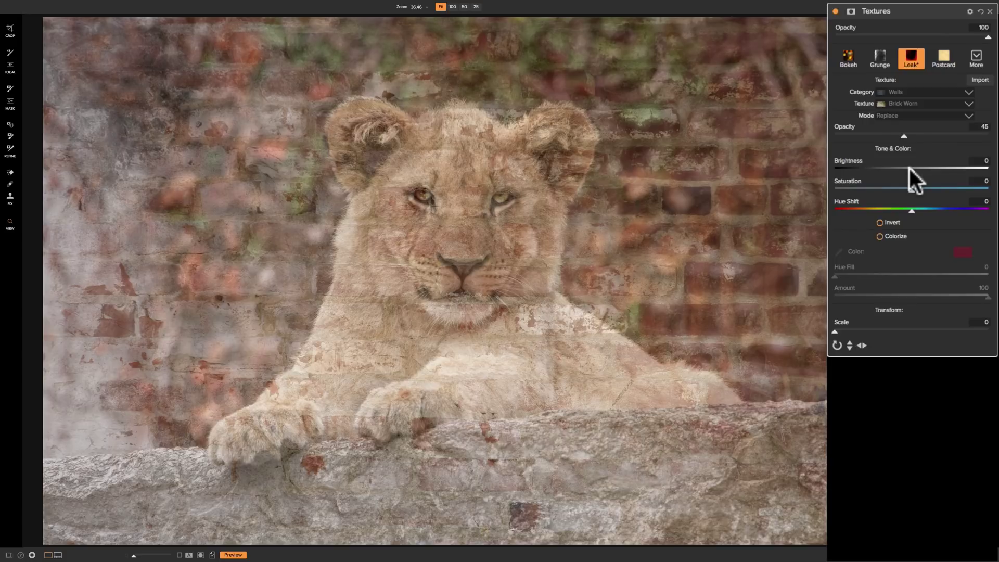
- Set the texture Brightness and Saturation to -2 and Hue Shift to -3
drag(909, 169, 917, 192)
click(908, 192)
click(907, 190)
mouse_move(924, 210)
mouse_down()
mouse_move(953, 210)
mouse_move(878, 206)
mouse_move(924, 209)
mouse_move(914, 209)
mouse_up()
click(880, 222)
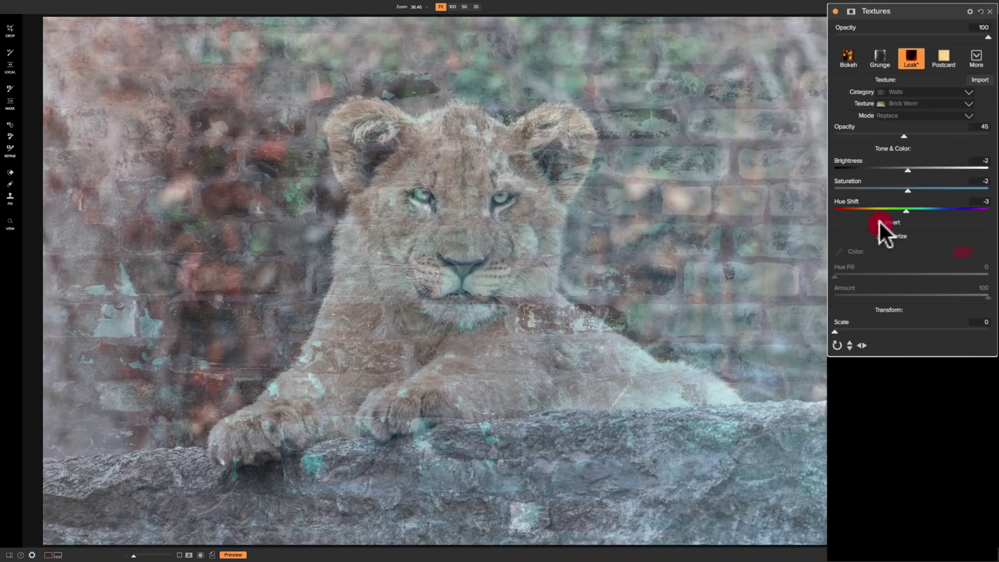
click(879, 222)
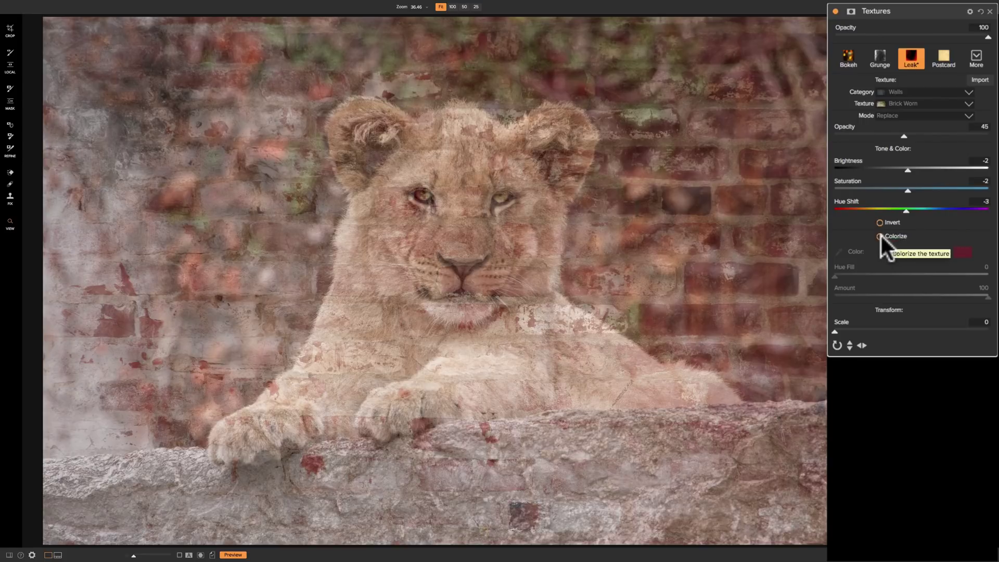
- Turn on Colorize for the texture and preview blue, then pink, tint hues
click(879, 236)
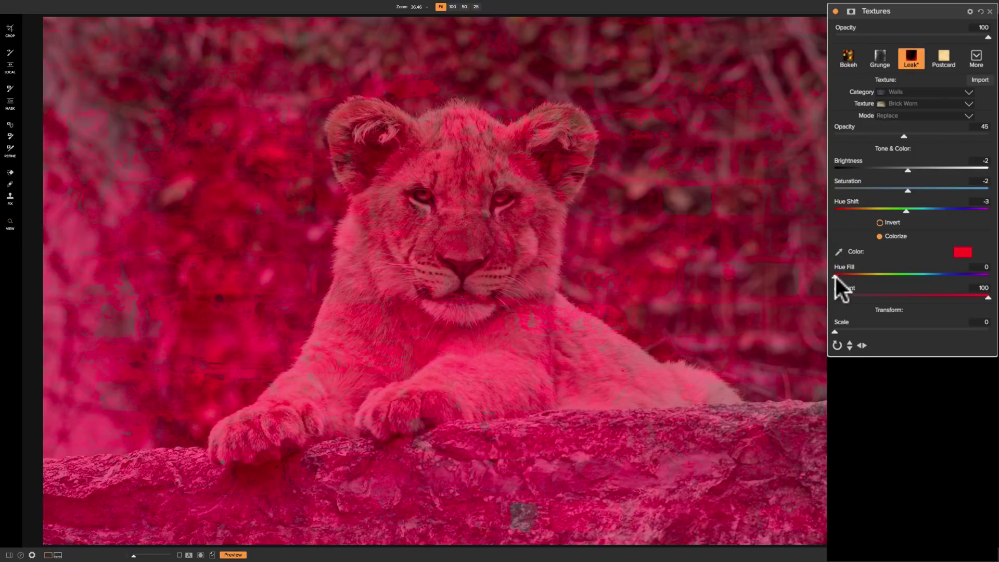
mouse_move(834, 274)
mouse_down()
mouse_move(960, 280)
mouse_move(834, 275)
mouse_up()
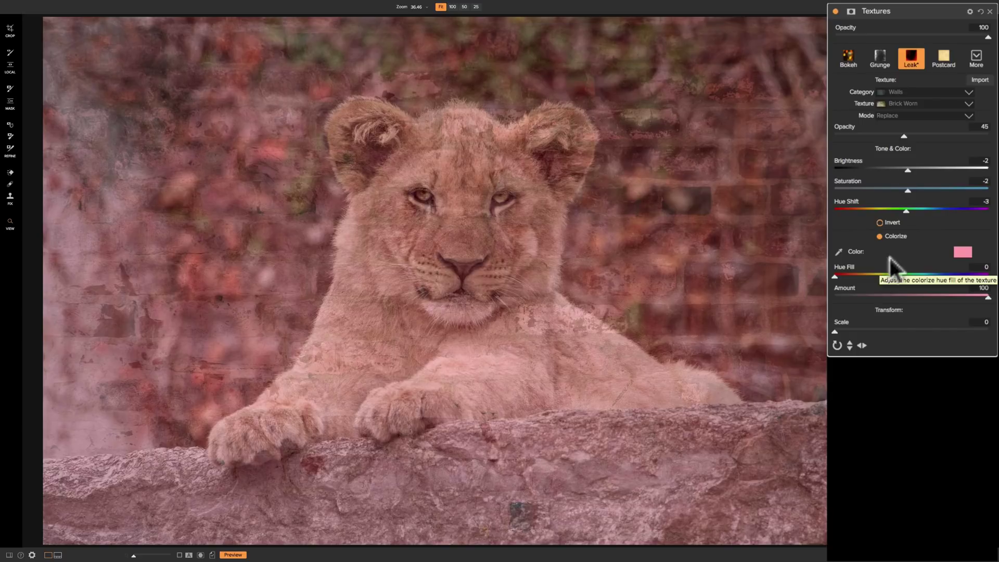
mouse_move(836, 275)
mouse_down()
mouse_move(872, 276)
mouse_move(835, 276)
mouse_up()
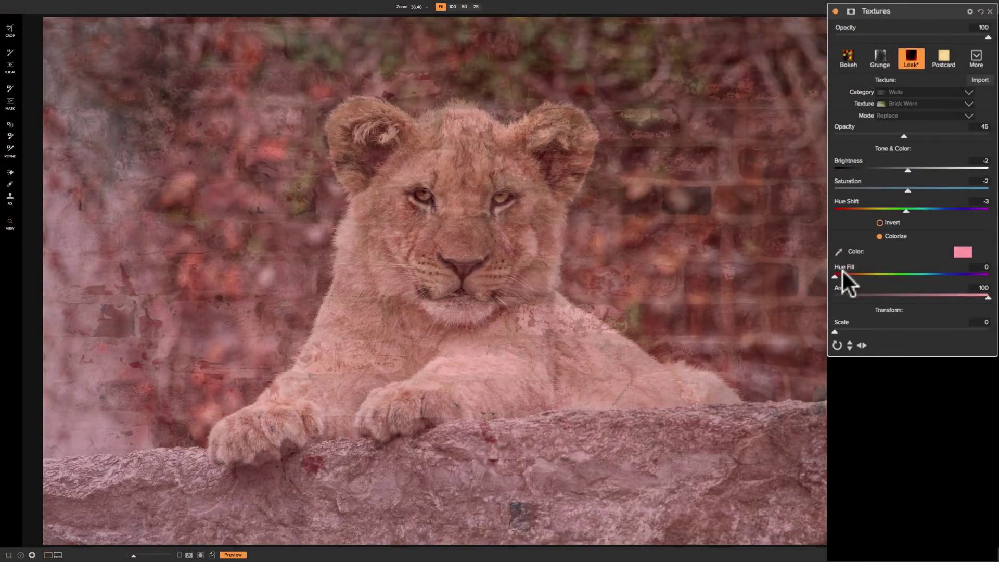
- Set the tint to brown, sampling the cub's face and picking Brown from the colour choices
click(840, 251)
click(507, 223)
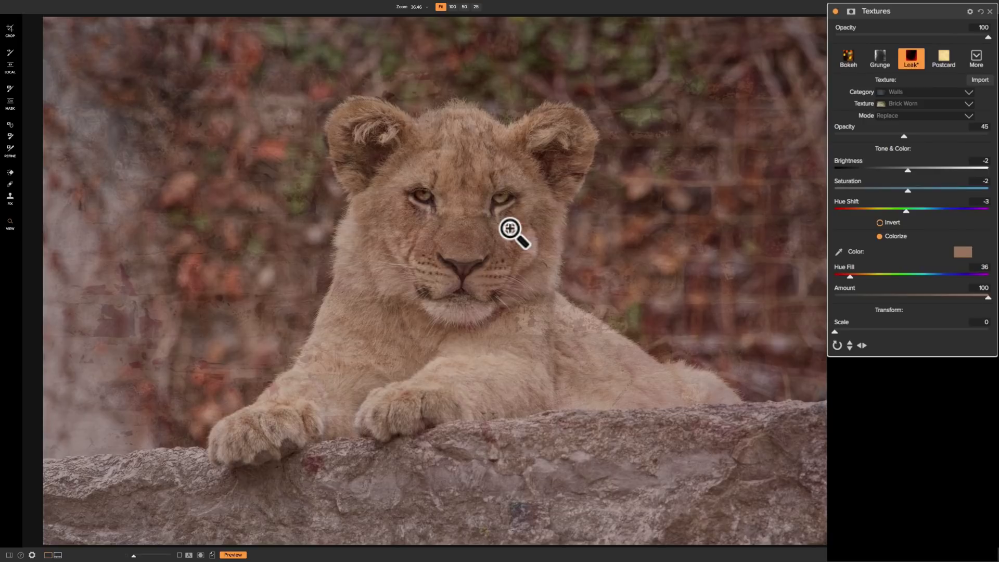
click(959, 250)
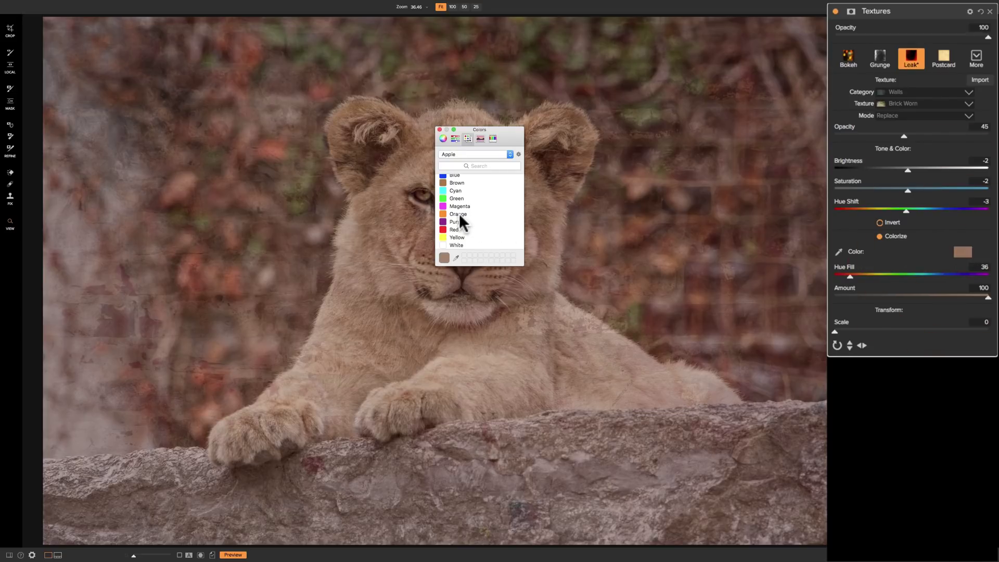
scroll(459, 213, up, 1)
click(446, 191)
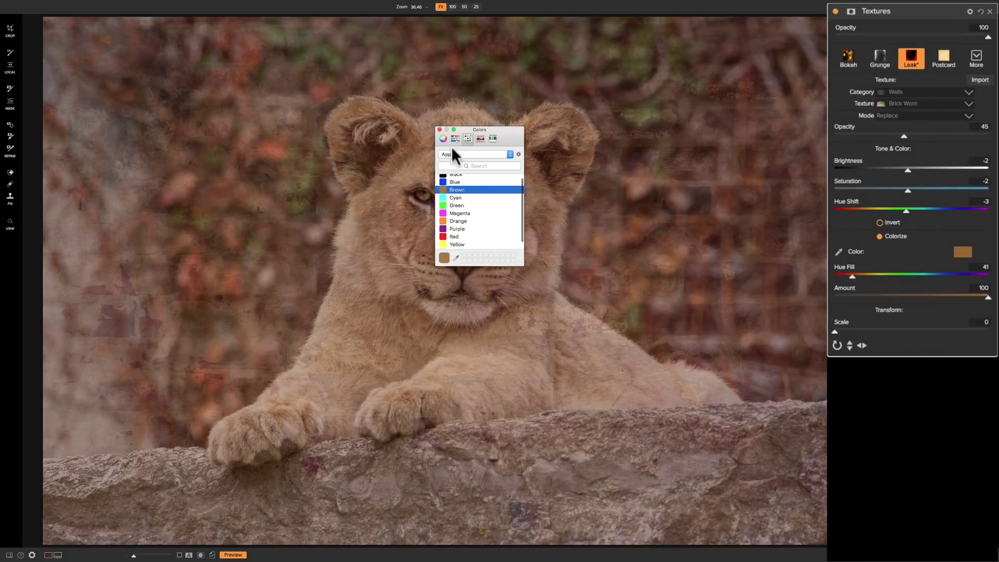
click(439, 129)
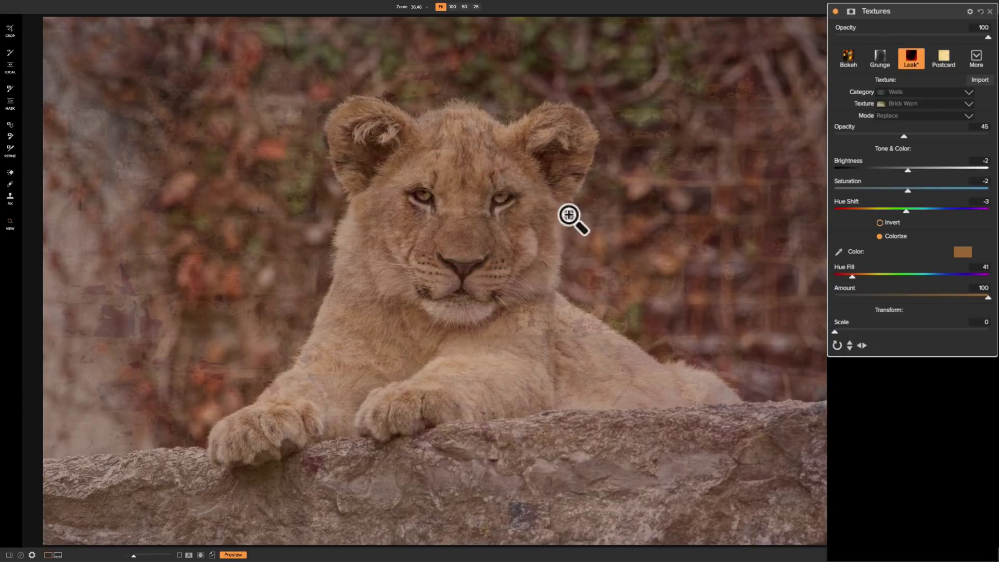
- Try a Colorize Amount of 95, then switch Colorize off to keep the bricks' natural colours
click(878, 236)
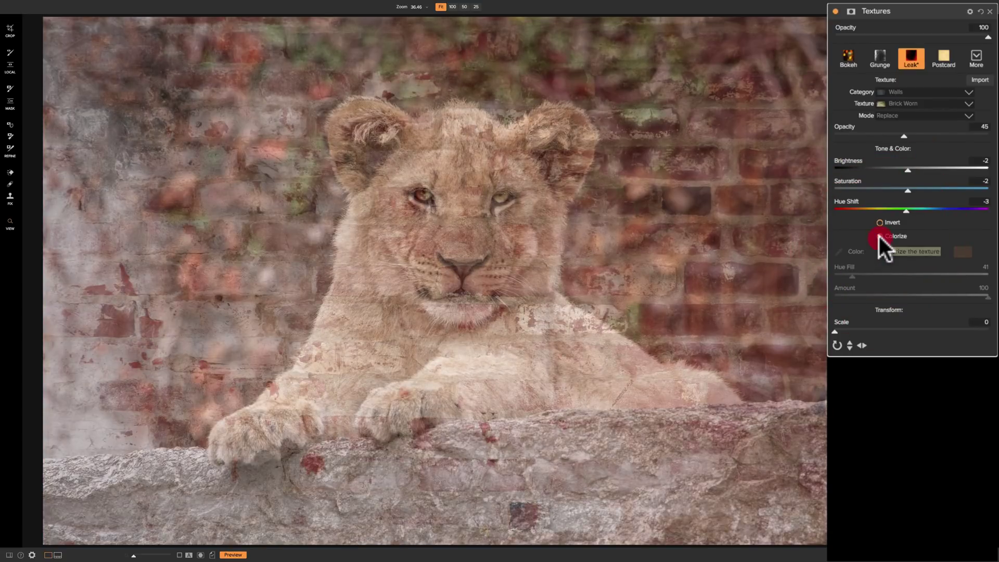
click(879, 237)
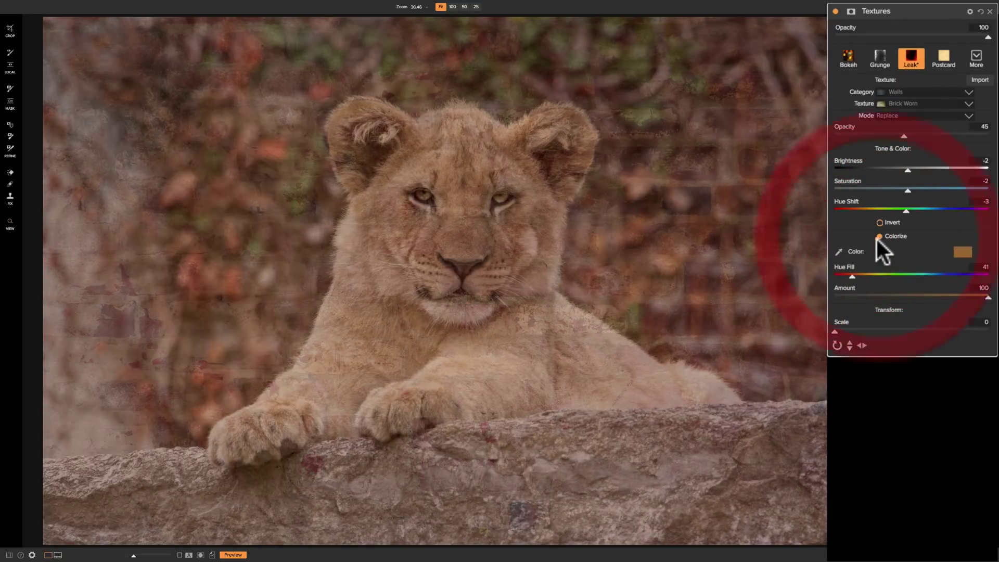
click(969, 298)
mouse_move(970, 297)
mouse_down()
mouse_move(867, 296)
mouse_move(980, 297)
mouse_up()
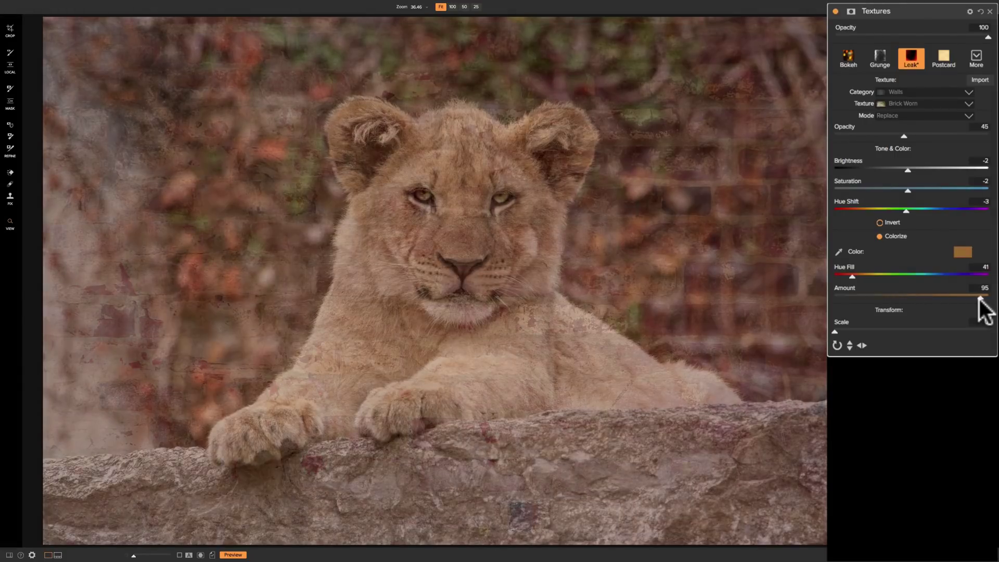
click(879, 237)
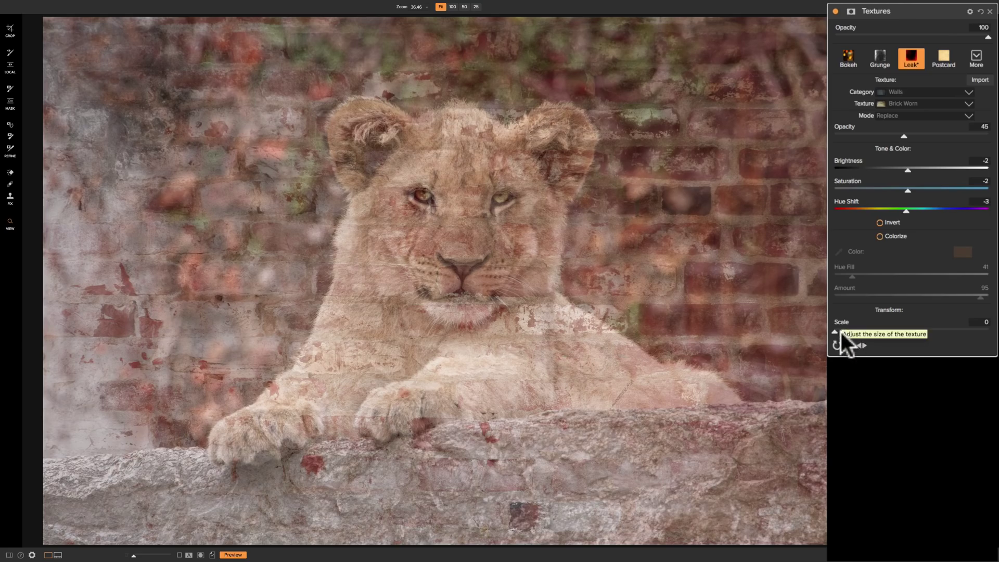
- Try resizing, flipping and mirroring the brick texture, restoring its original orientation
mouse_move(835, 331)
mouse_down()
mouse_move(956, 331)
mouse_move(833, 334)
mouse_up()
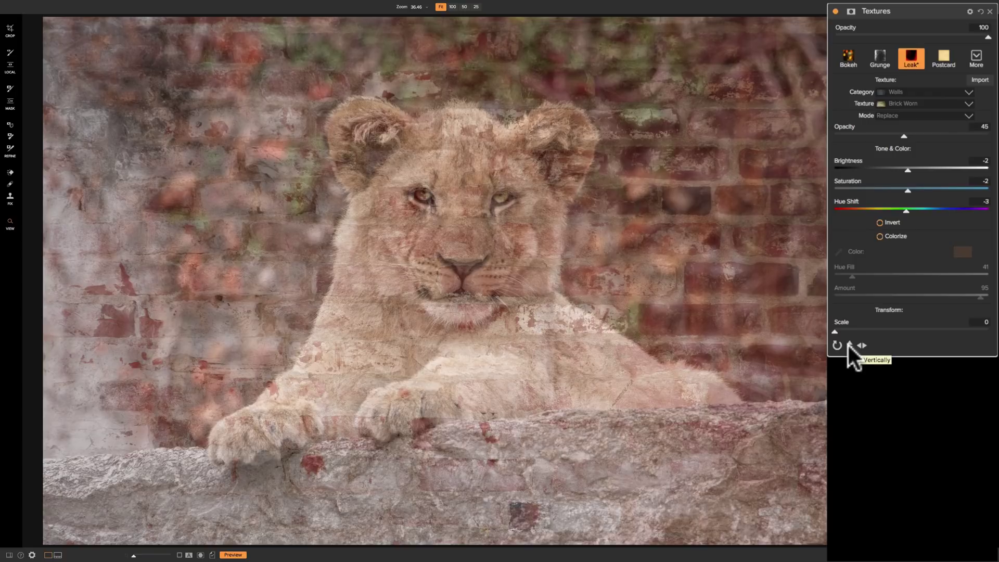
click(849, 346)
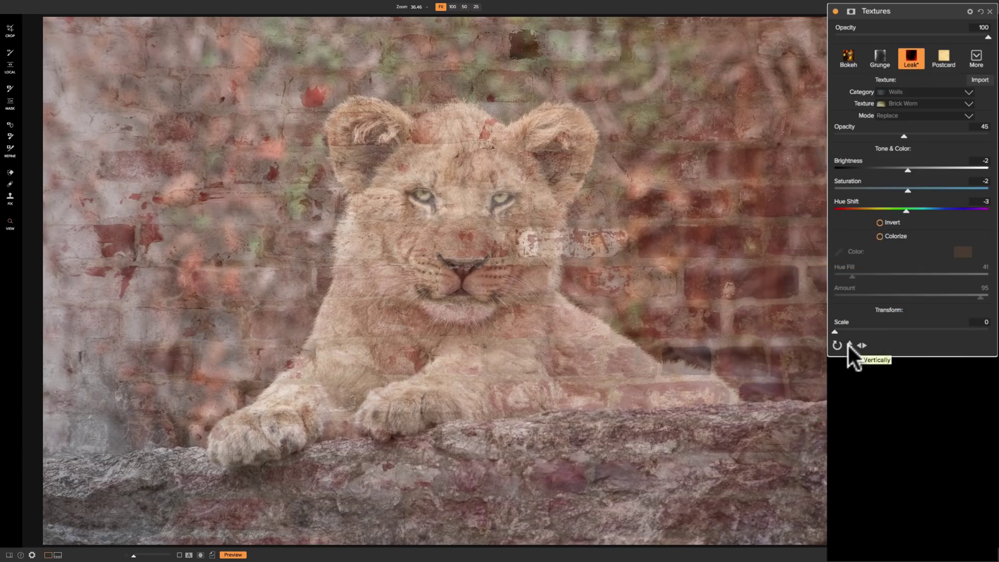
click(849, 345)
click(863, 346)
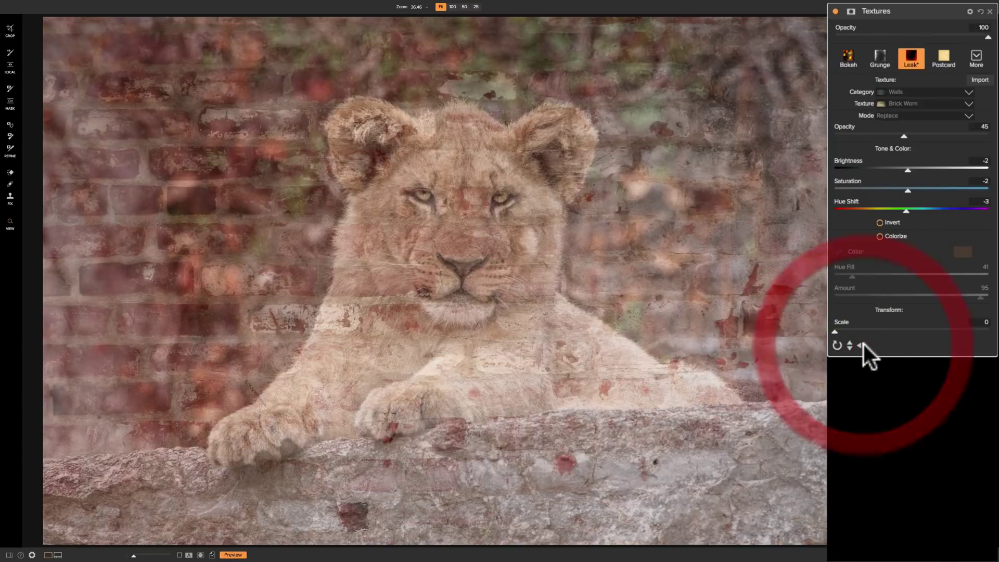
click(862, 345)
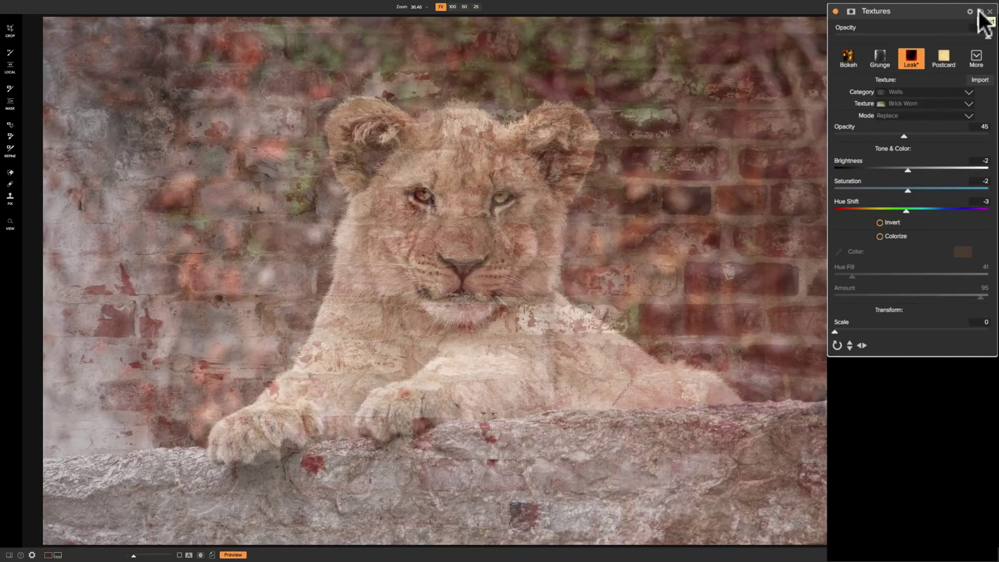
- Undo a 90-degree texture rotation and raise the texture Saturation to 15
click(837, 346)
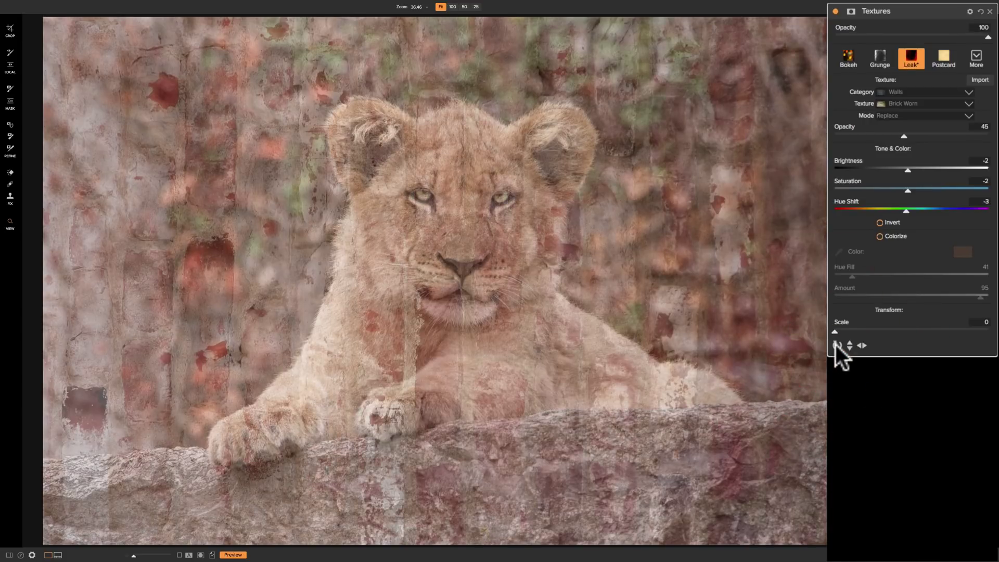
key(super+z)
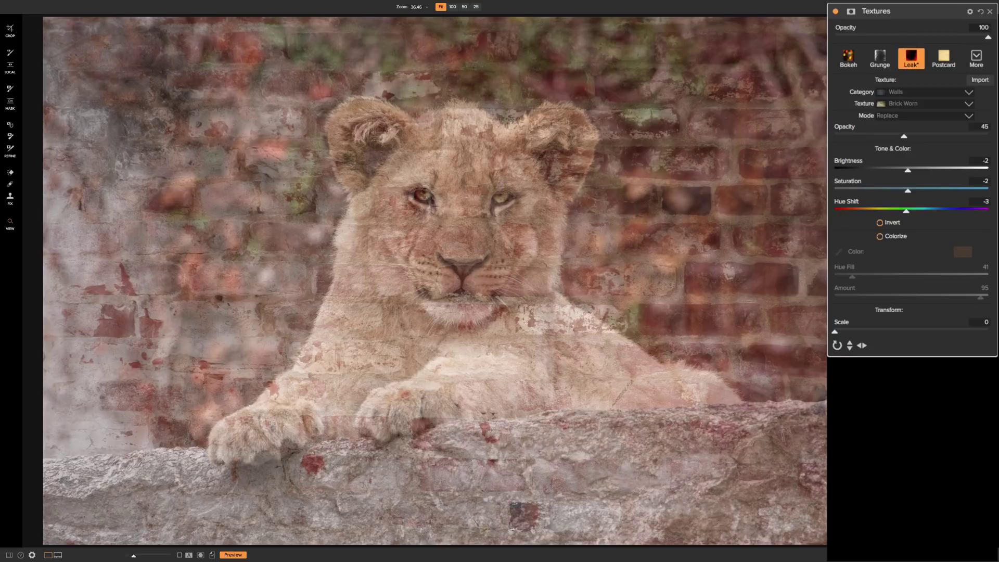
drag(908, 190, 936, 191)
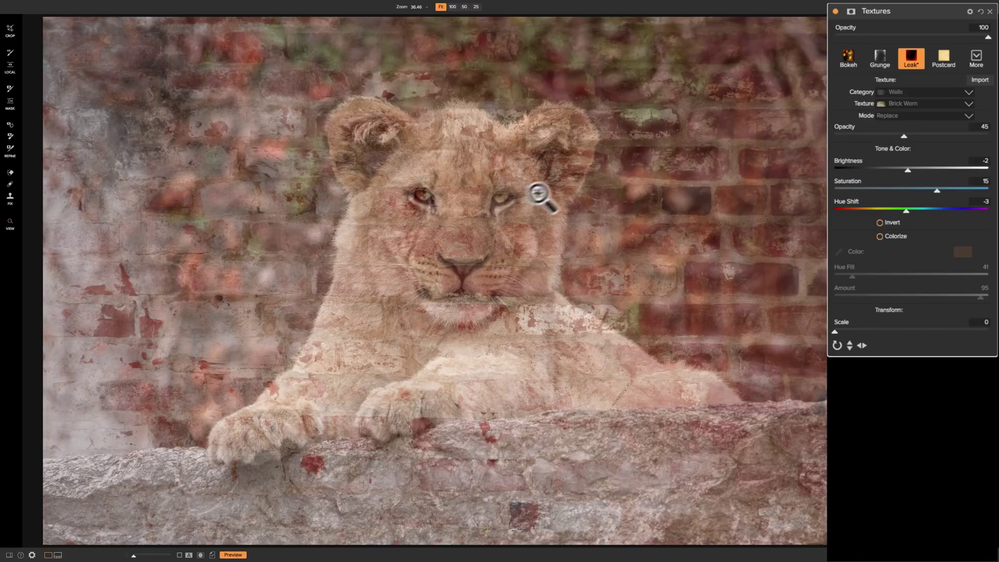
- Paint the texture off the cub's face with a 100-opacity, 2200-size mask brush
click(852, 11)
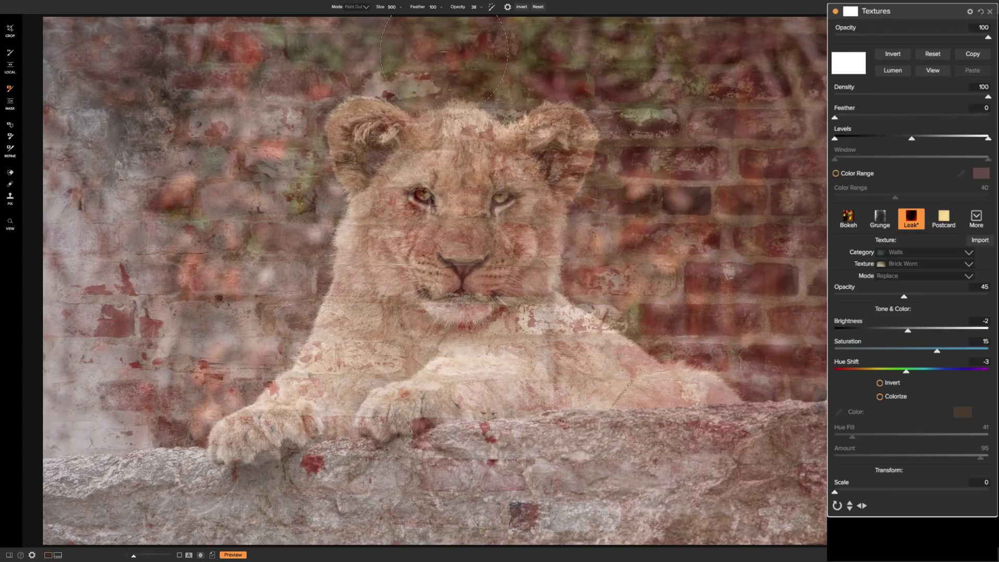
drag(471, 7, 505, 15)
key(bracketright)
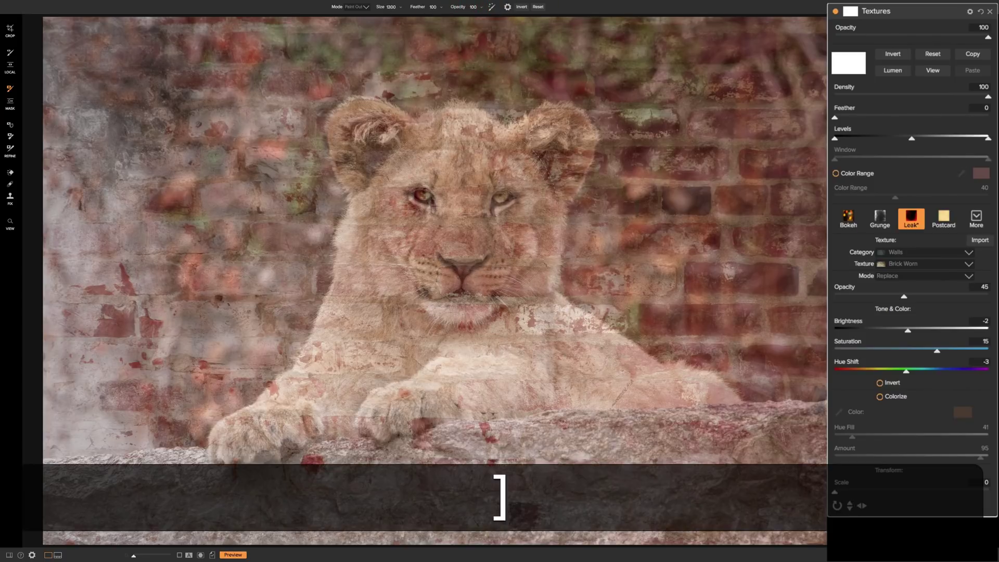
key(bracketright)
key(bracketright)
key(bracketright)
key(bracketright)
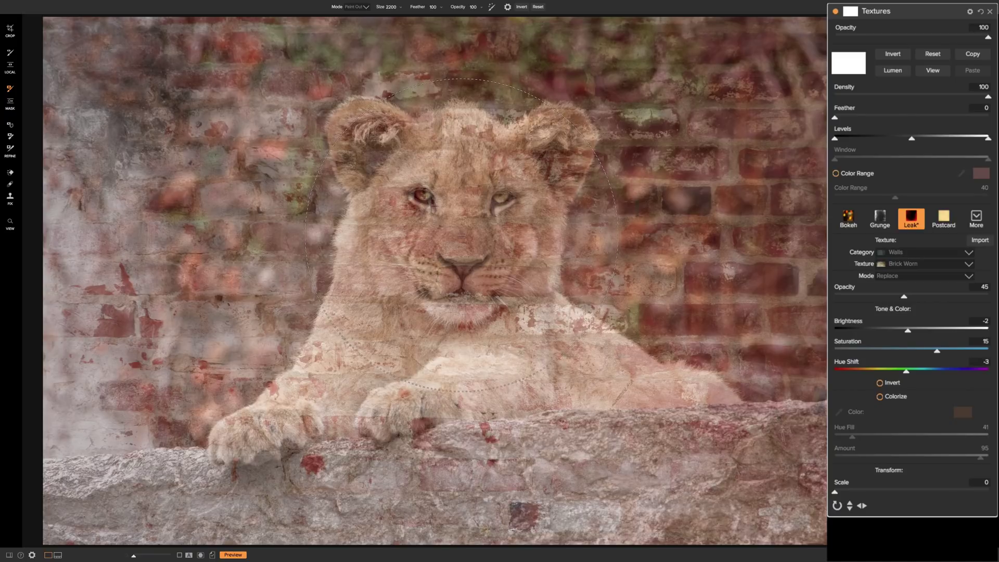
click(460, 233)
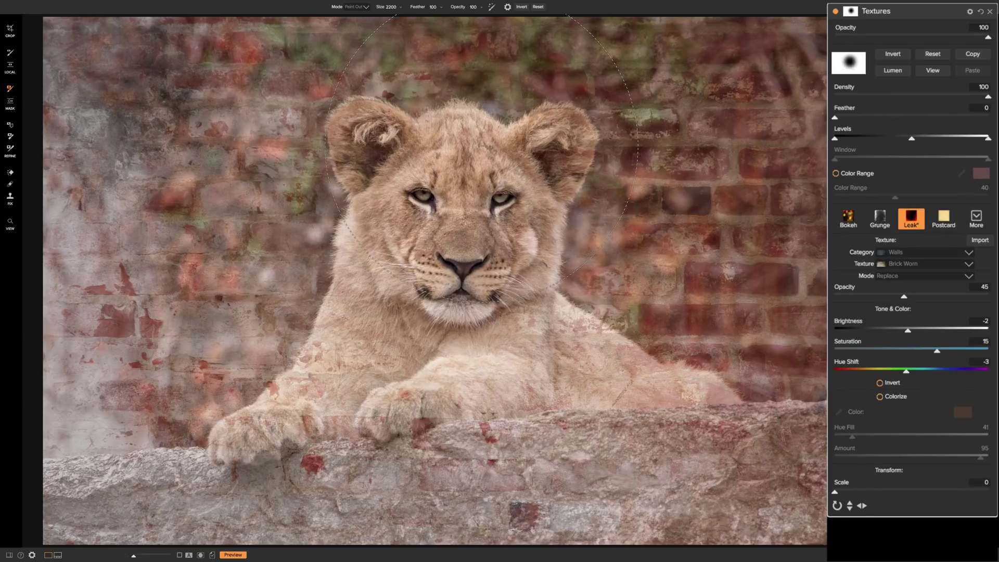
- Mask out texture around the cub's head and right ear with a 1300-size, 51-opacity brush
key(bracketleft)
key(bracketleft)
key(bracketleft)
drag(471, 7, 435, 13)
mouse_move(575, 128)
mouse_down()
mouse_move(531, 108)
mouse_move(439, 97)
mouse_move(396, 106)
mouse_move(330, 147)
mouse_move(287, 209)
mouse_move(279, 254)
mouse_move(276, 297)
mouse_move(302, 364)
mouse_move(346, 395)
mouse_move(389, 401)
mouse_move(497, 401)
mouse_move(579, 382)
mouse_move(602, 367)
mouse_move(632, 312)
mouse_move(648, 248)
mouse_move(645, 188)
mouse_up()
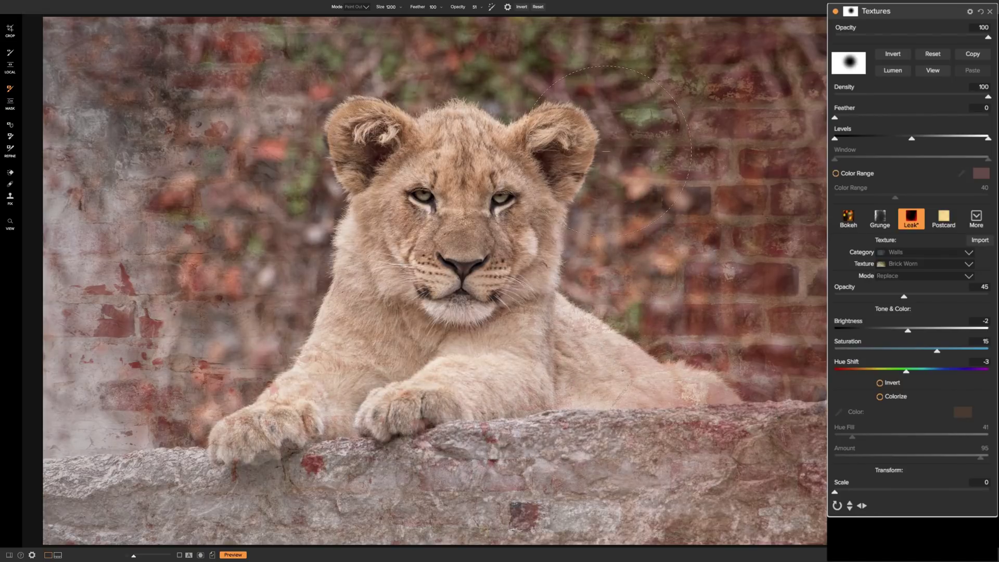
click(646, 195)
- Check the brick texture's grayscale mask, then raise the texture opacity from 45 to 51
click(933, 68)
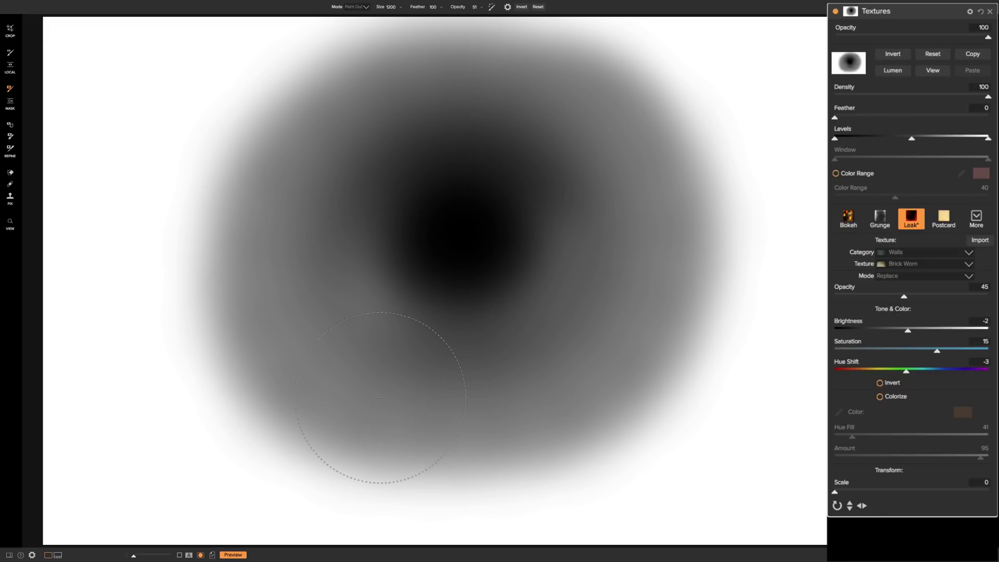
click(926, 69)
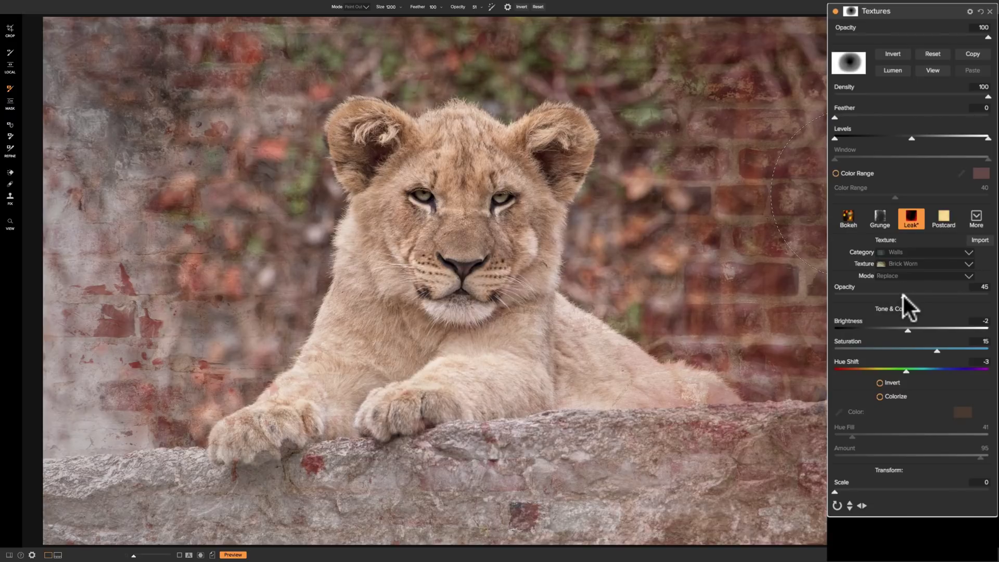
drag(951, 297, 912, 297)
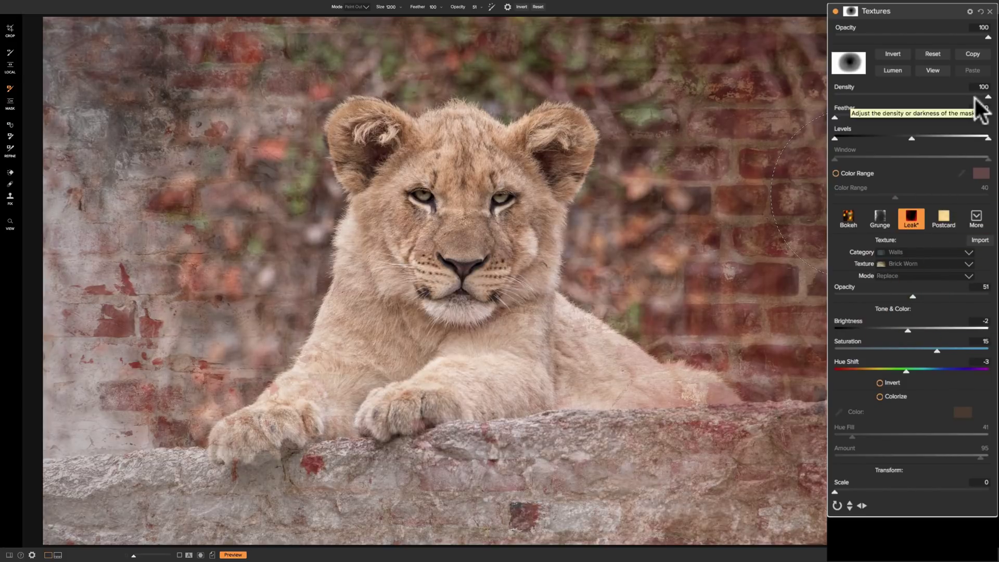
click(851, 13)
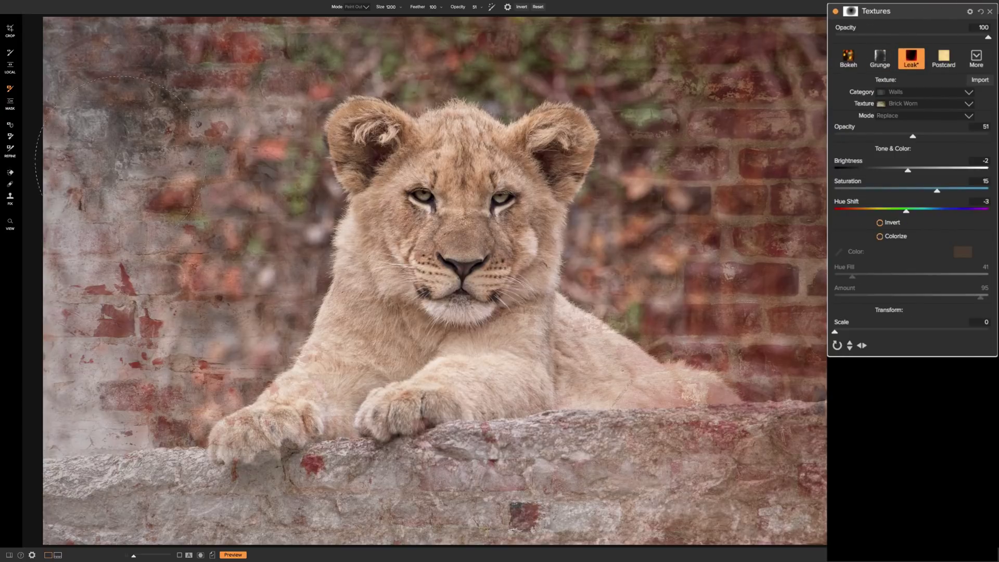
- Leave mask painting and set the brick texture's Brightness to -20 and Saturation to 19
click(11, 222)
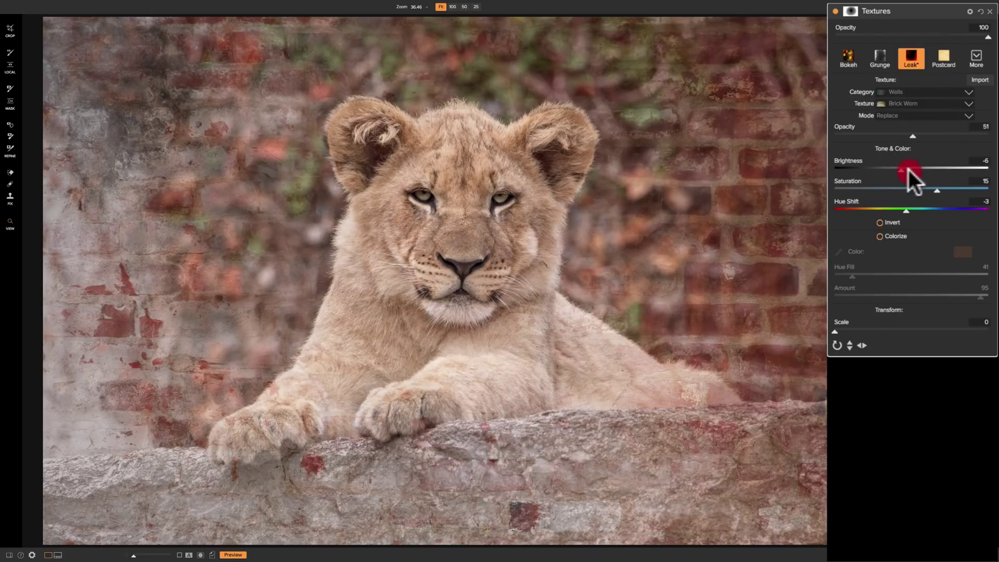
drag(904, 169, 876, 167)
drag(936, 189, 943, 190)
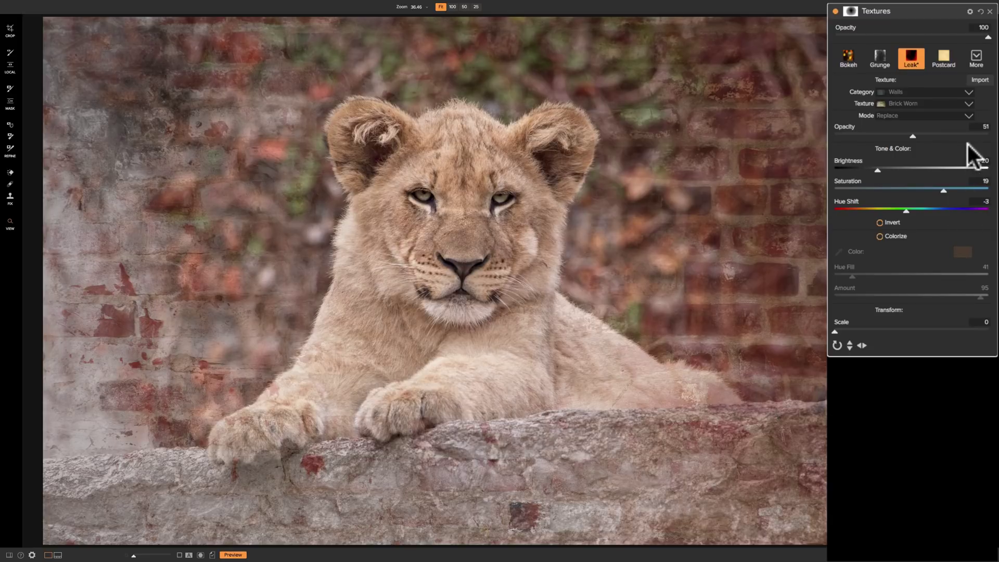
key(Tab)
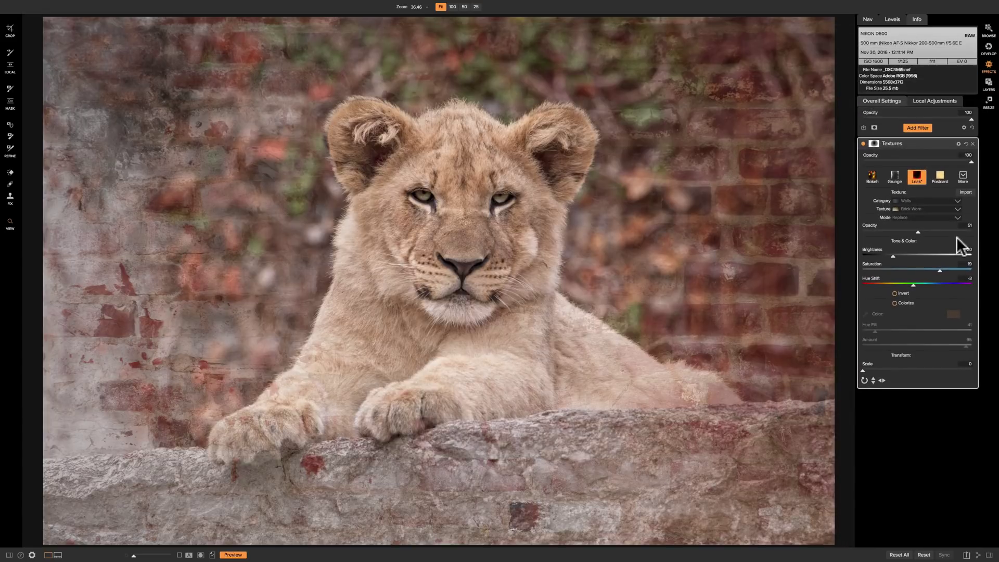